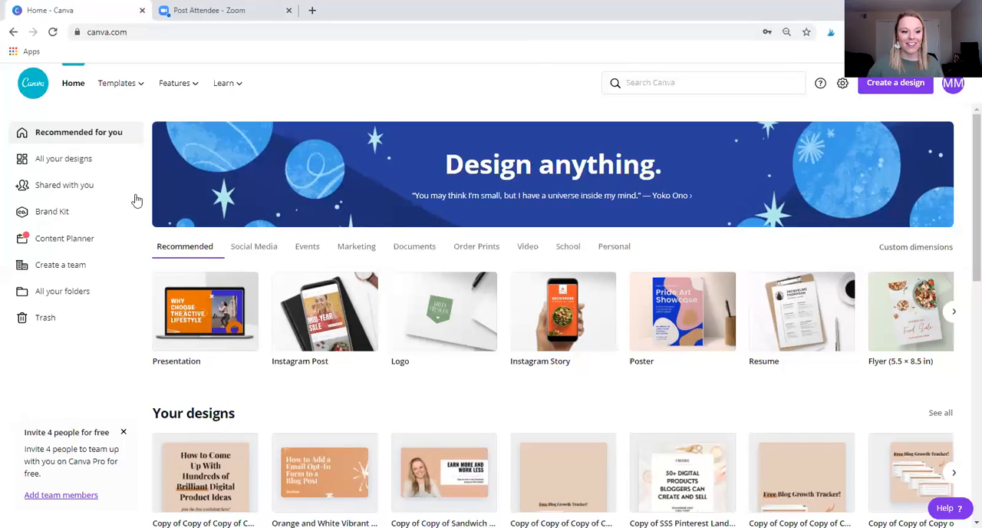
Review the logos, colors and fonts in the Brand Kit, and return to the home page.
left_click(65, 219)
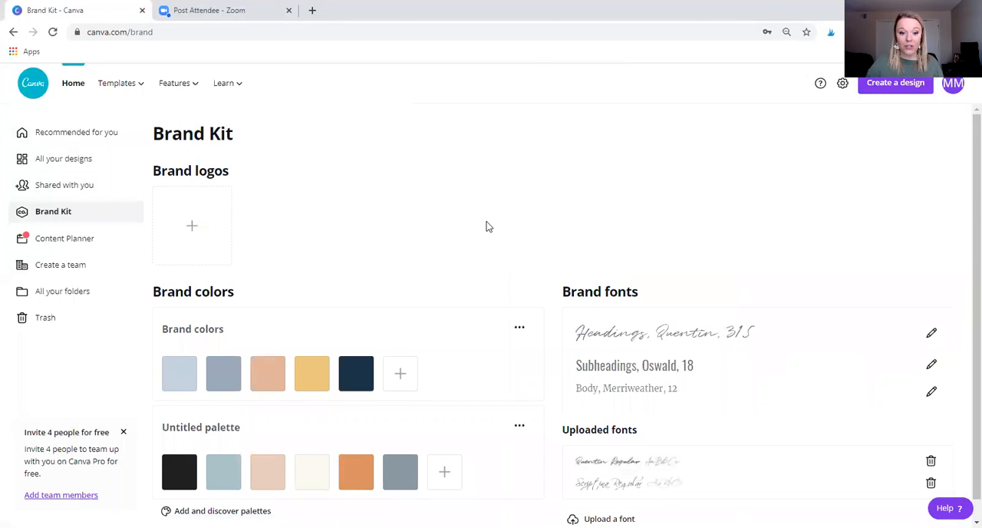
scroll(486, 226, "down", 1)
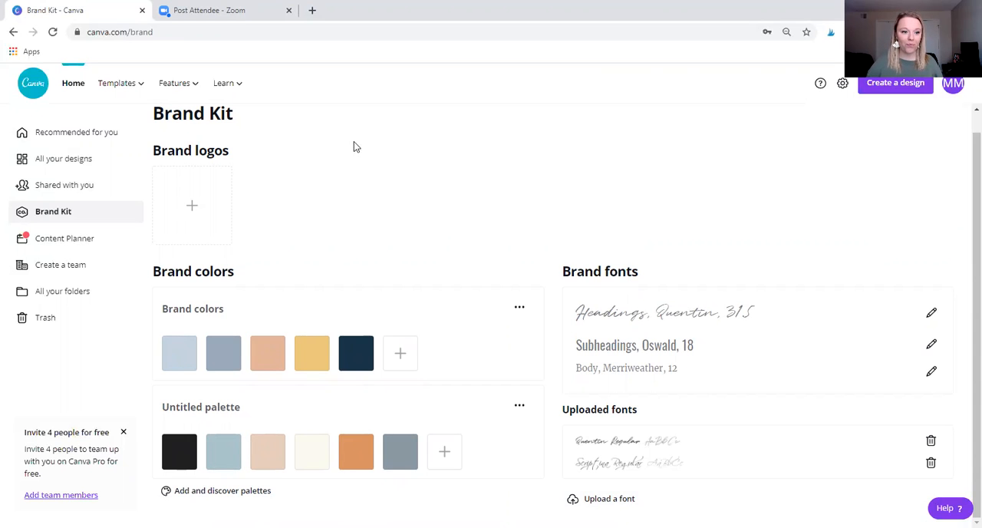
left_click(77, 90)
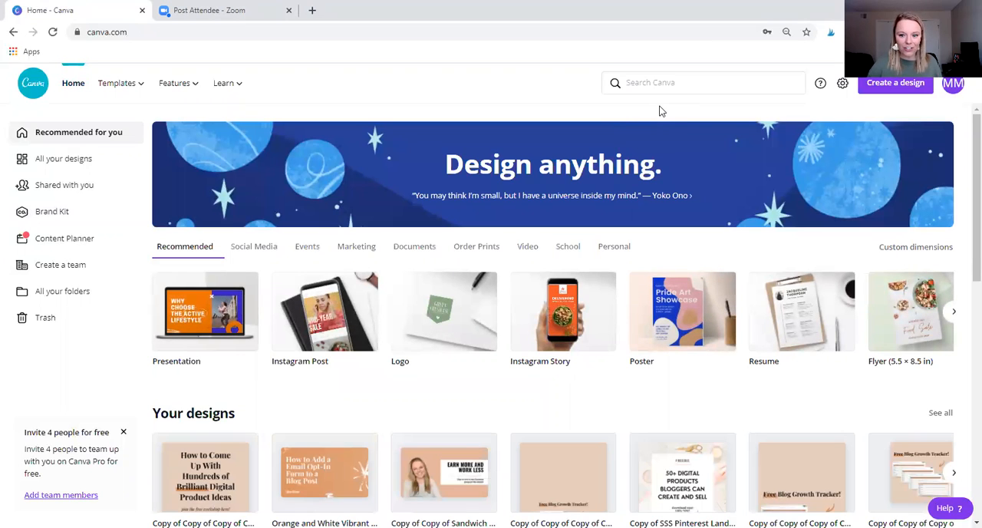
Search for the Pinterest Pin format, browse its templates, and create a blank Pinterest Pin design.
left_click(677, 84)
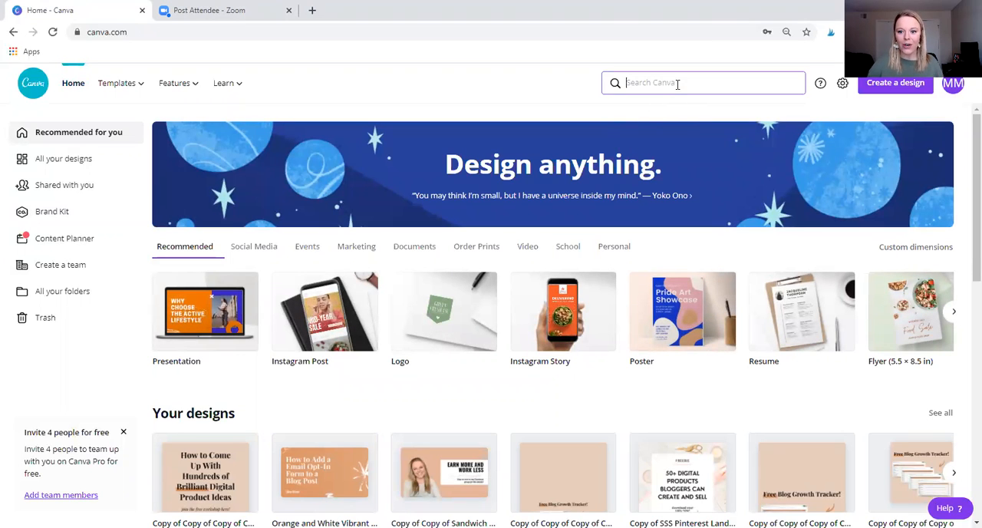
type("p")
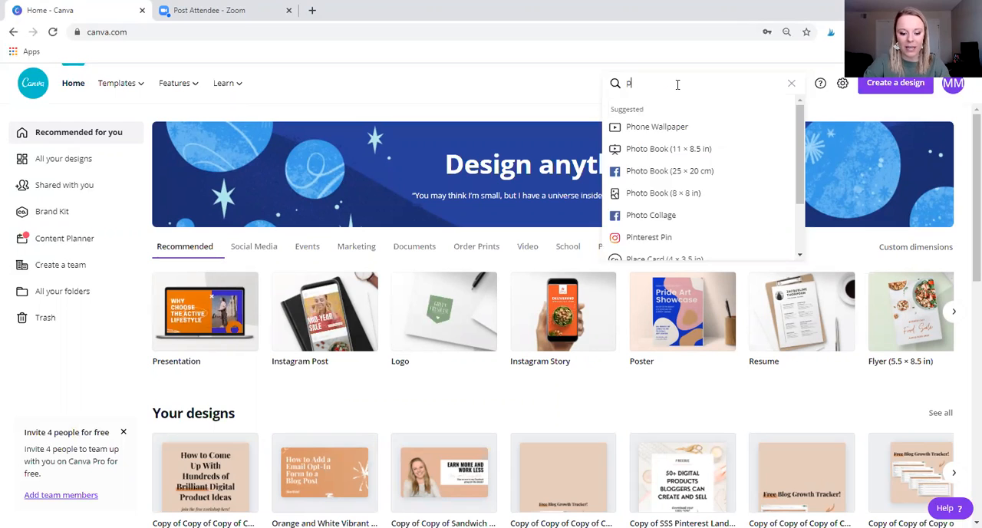
type("int")
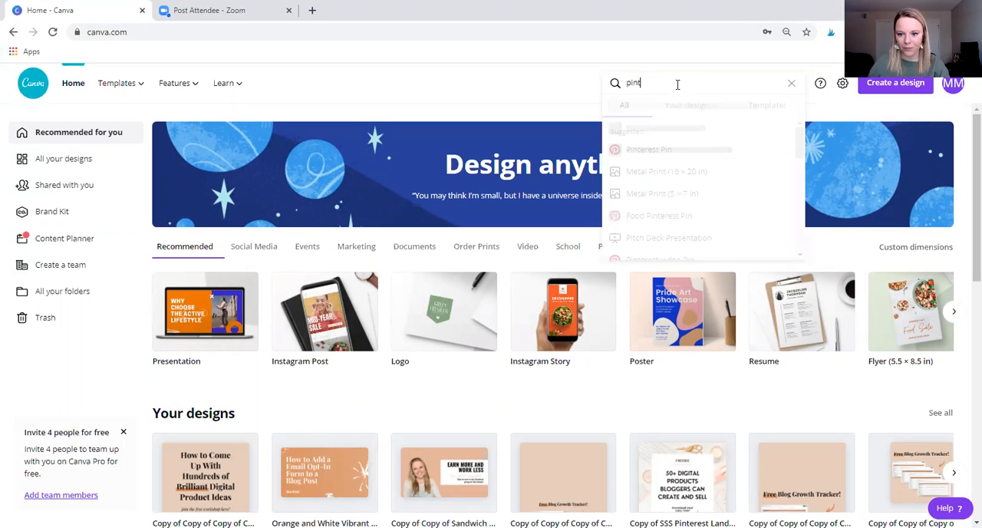
left_click(661, 150)
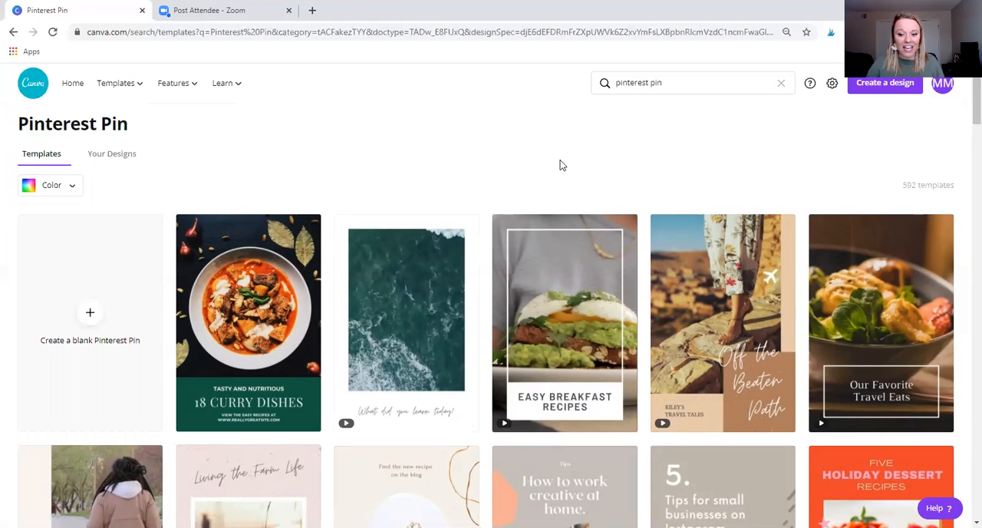
scroll(560, 165, "down", 2)
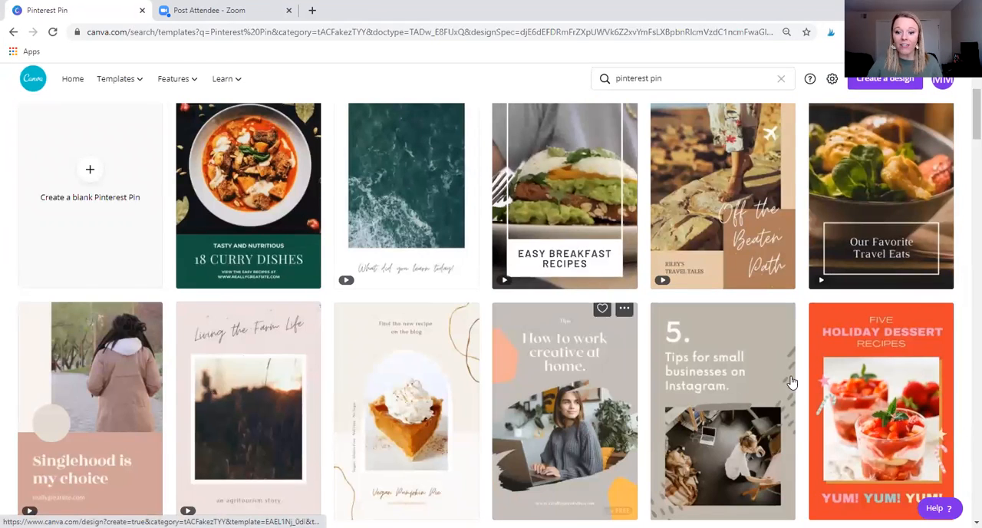
scroll(790, 368, "up", 2)
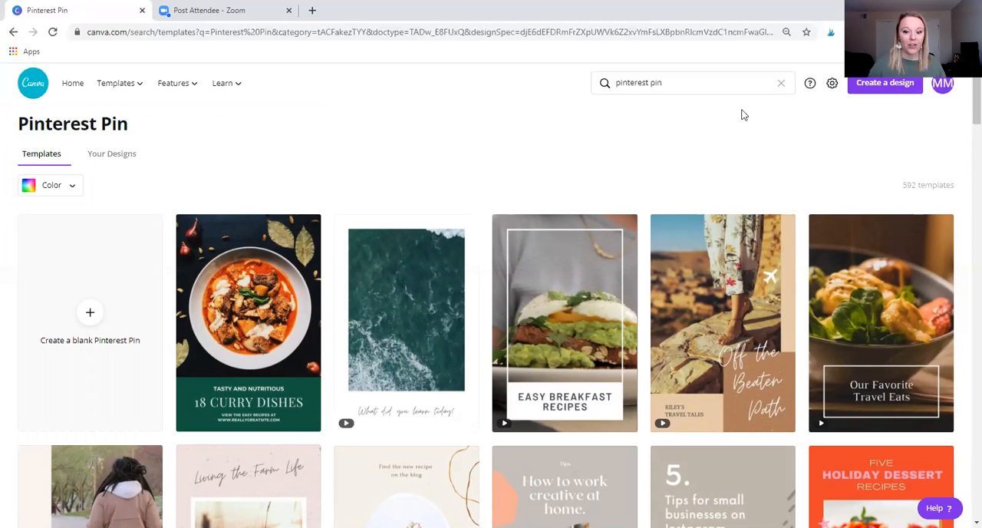
left_click(91, 318)
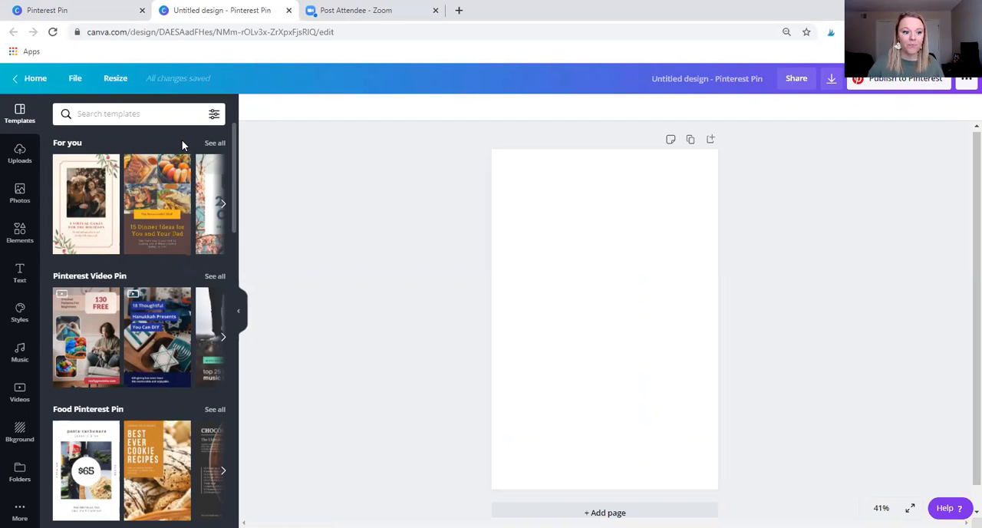
Filter the photo library by availability to show only Pro photos.
left_click(25, 200)
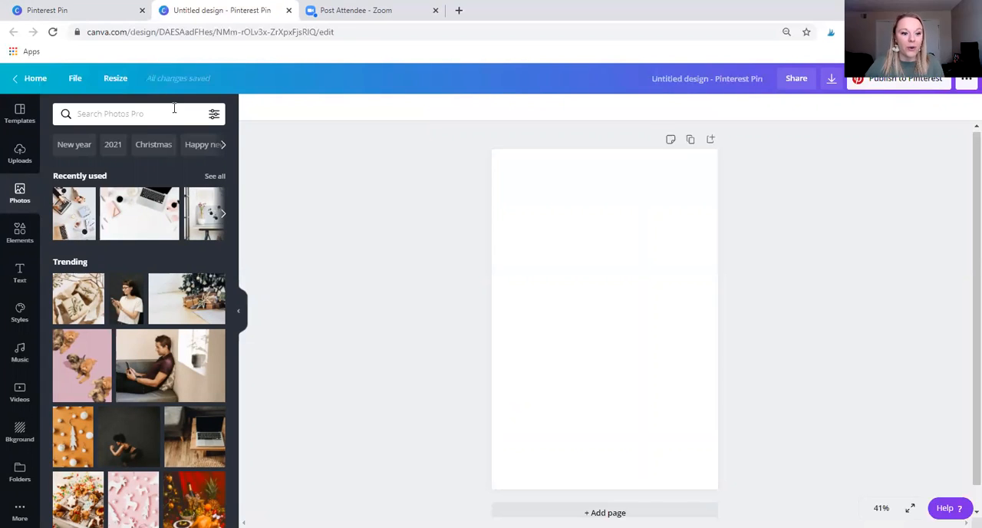
left_click(213, 115)
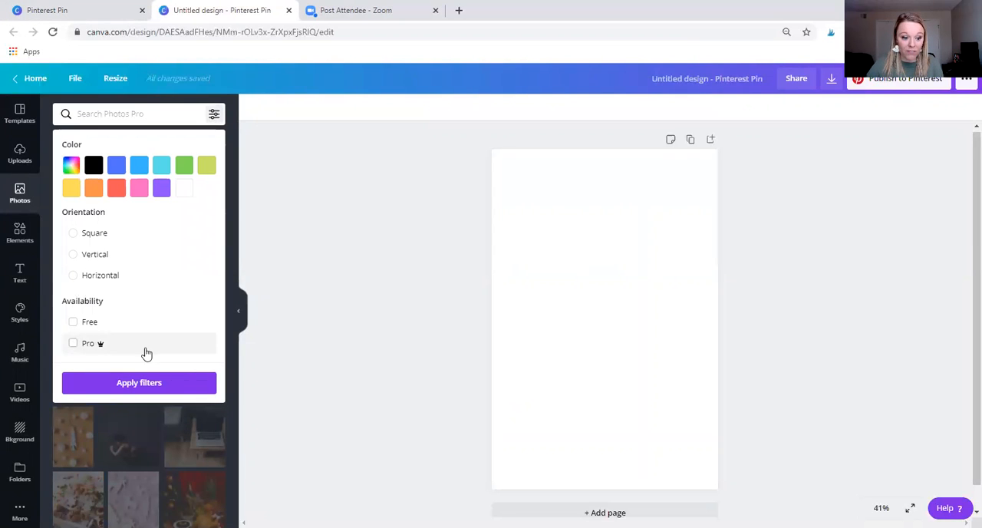
left_click(73, 344)
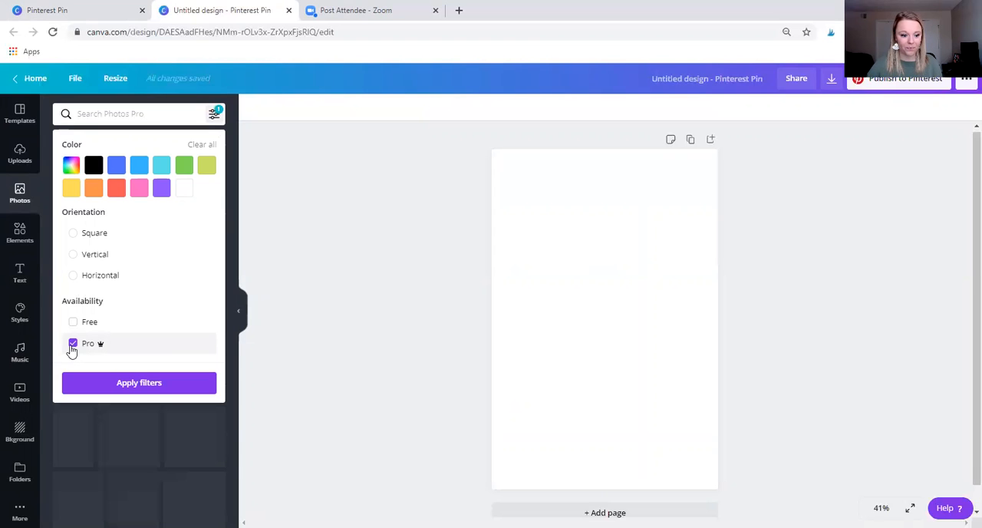
left_click(157, 386)
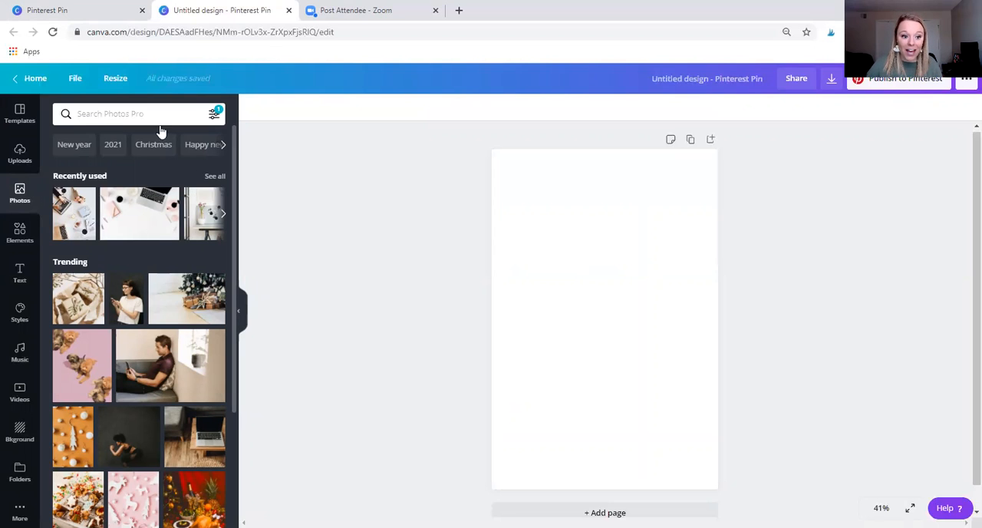
Search the photo library for "laptop", review the filter settings, and browse the matching photos.
left_click(176, 110)
type("laptop")
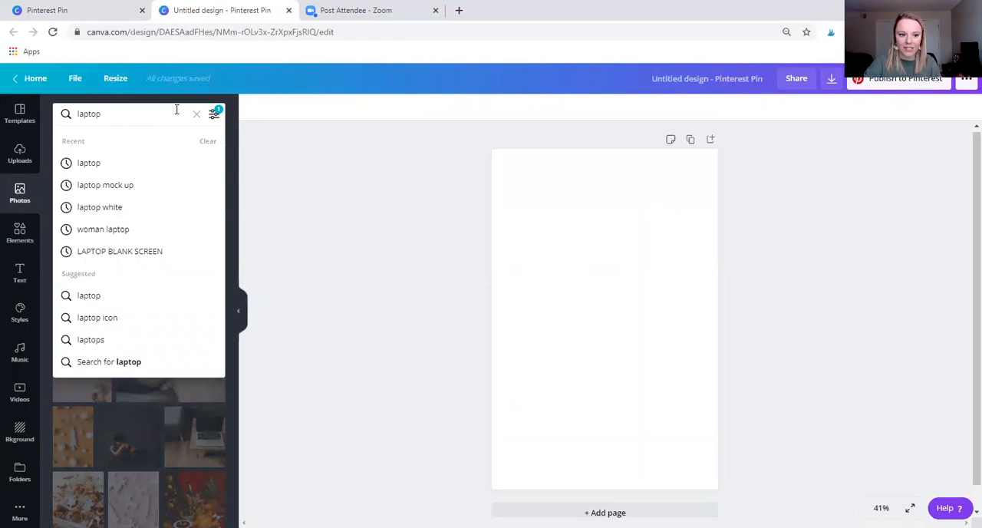
key("Return")
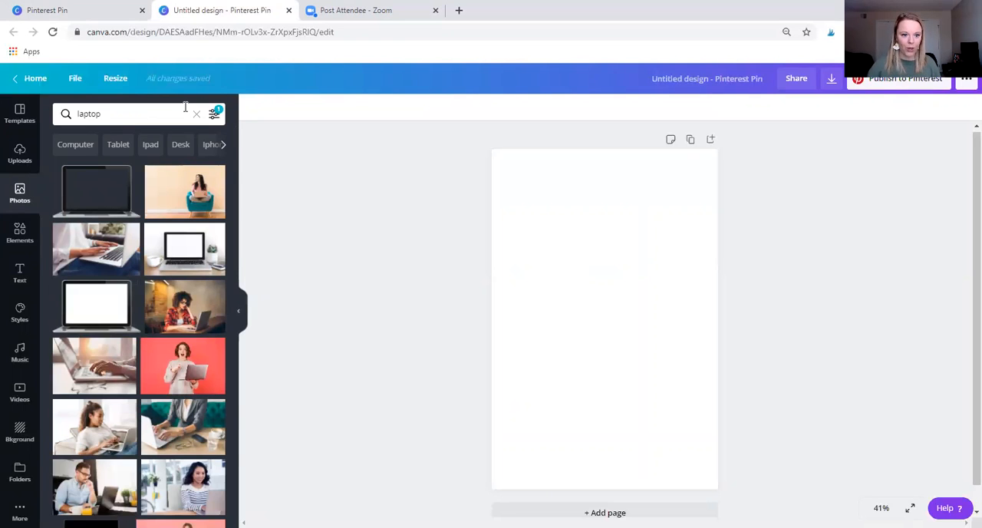
left_click(214, 117)
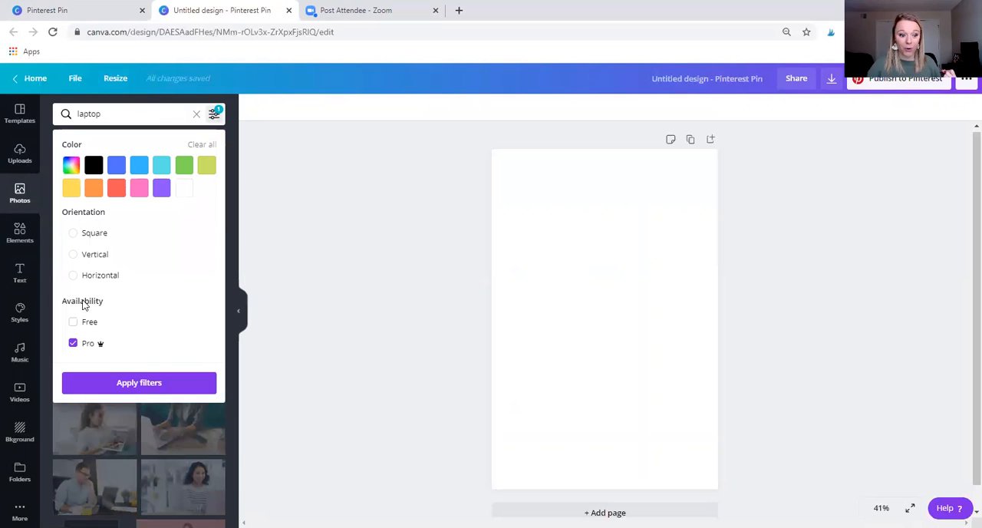
left_click(234, 121)
scroll(126, 287, "down", 3)
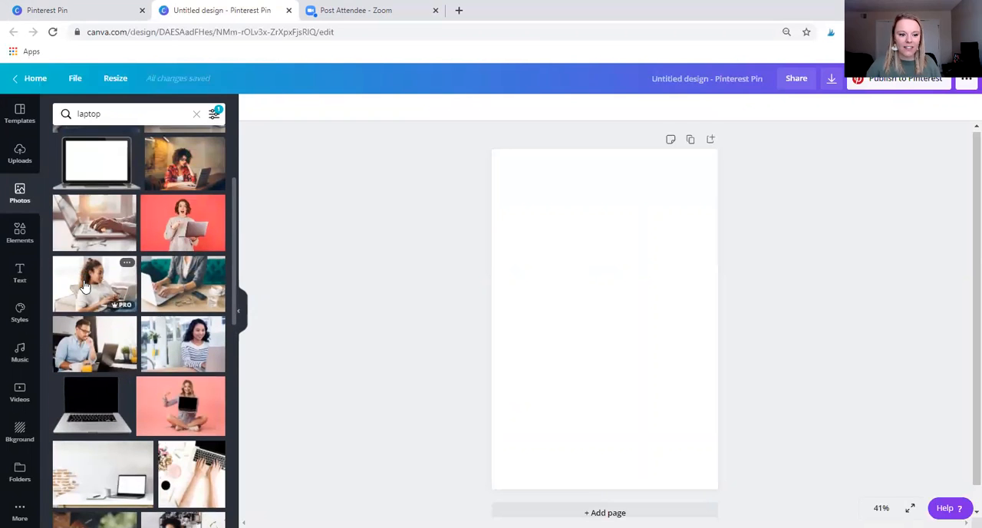
List more photos by the creator of "Woman Using Laptop" and fill the pin with the cheering woman holding a laptop on red.
left_click(126, 265)
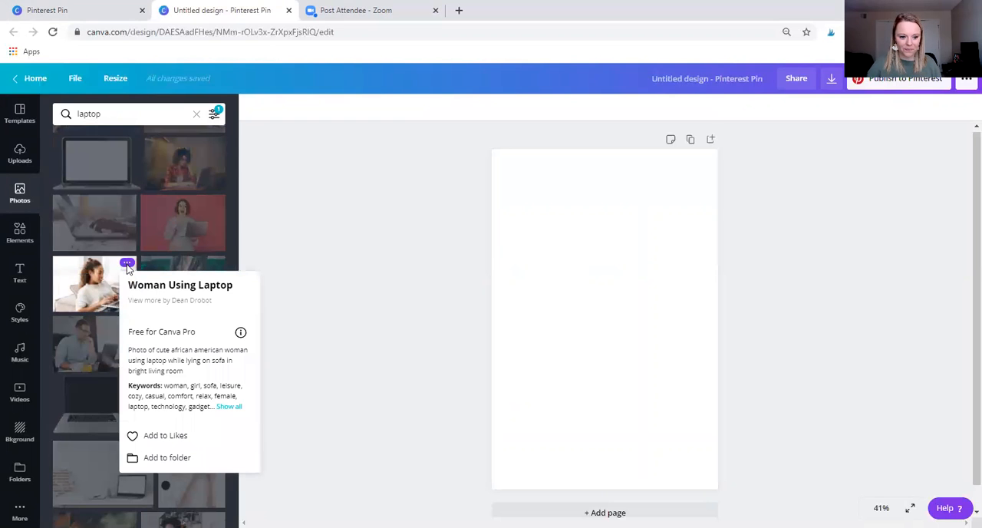
left_click(175, 302)
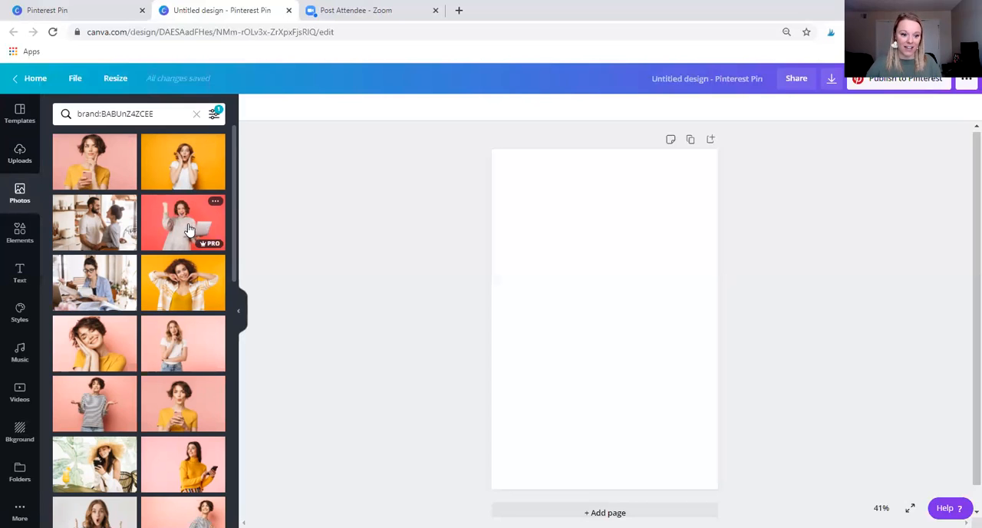
left_click(21, 230)
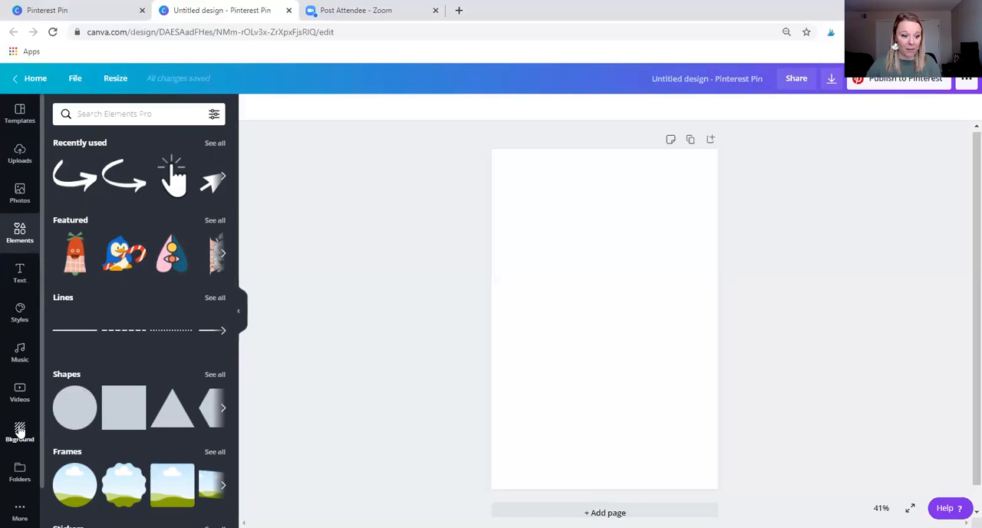
left_click(20, 191)
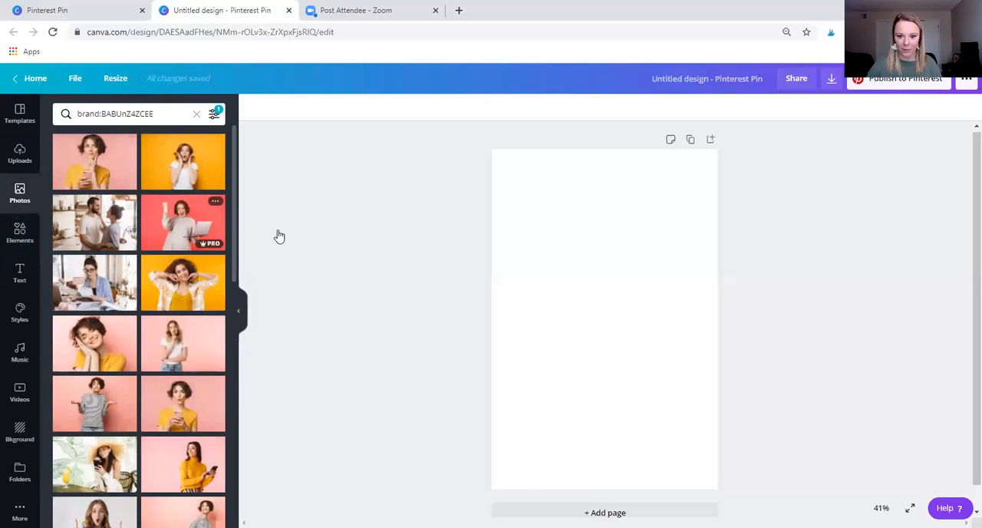
left_click_drag(278, 231, 686, 257)
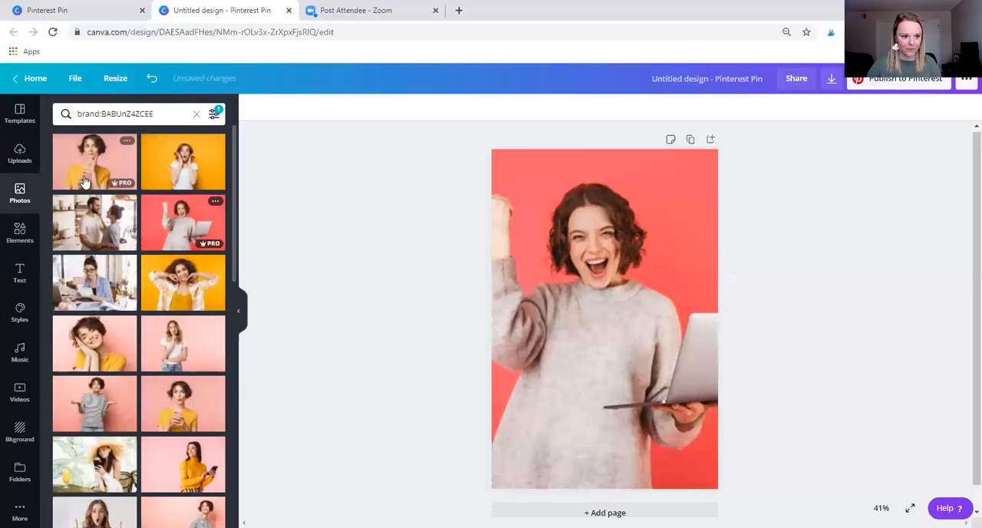
Remove the red background from the woman's photo with the Background Remover effect.
left_click(570, 252)
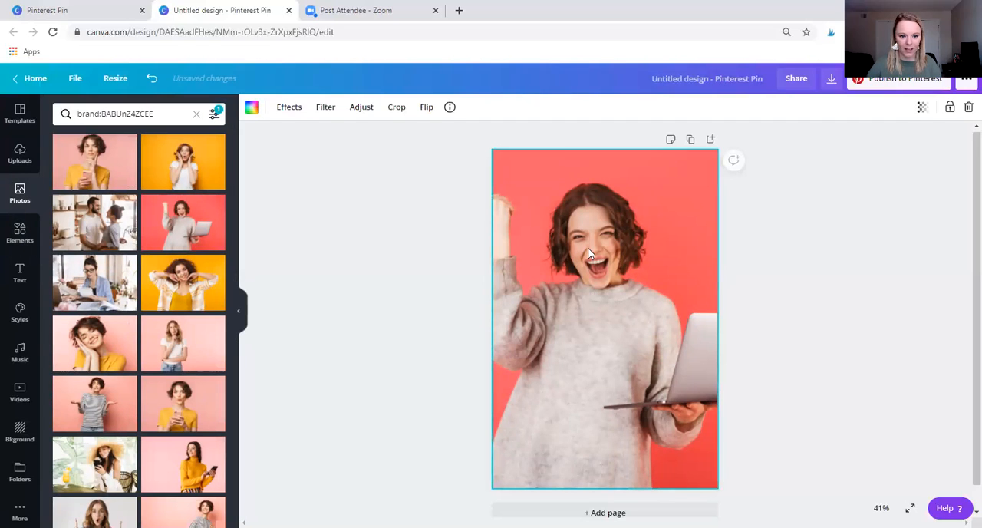
left_click(295, 114)
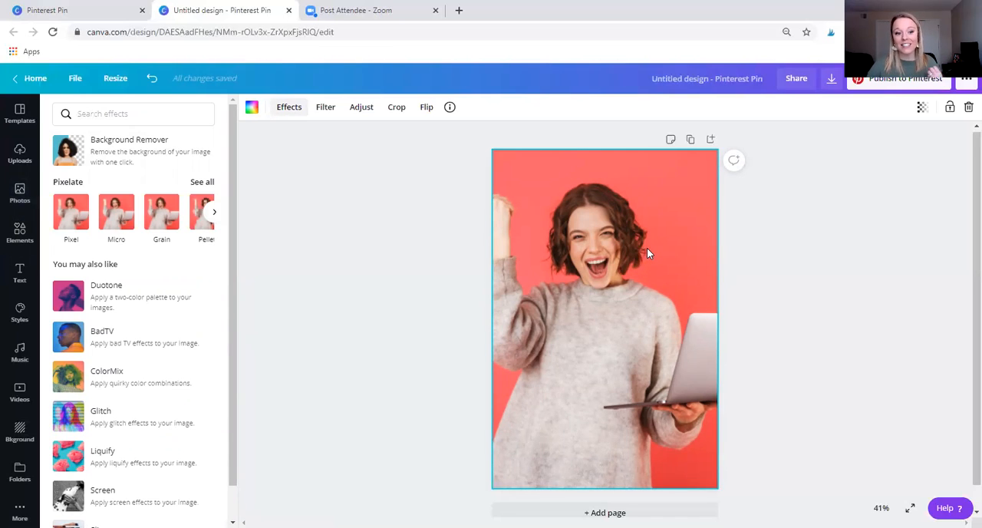
left_click(137, 161)
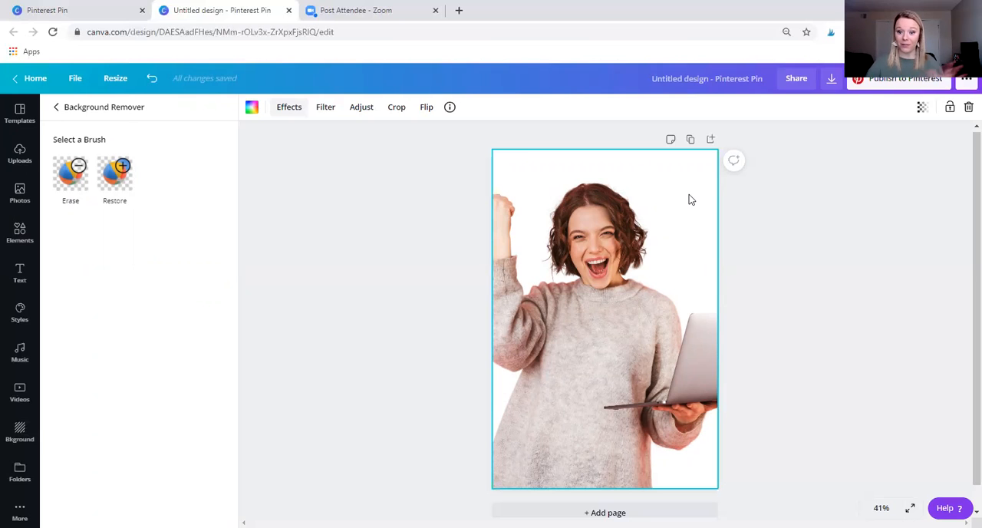
left_click(834, 249)
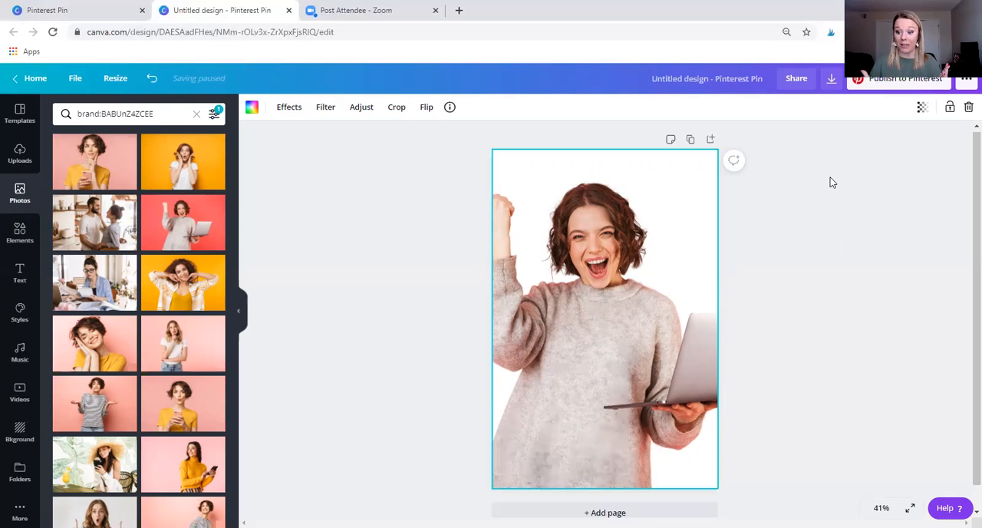
Examine the publishing options and the PNG download settings, including size, transparent background and compression, for the pin.
left_click(966, 79)
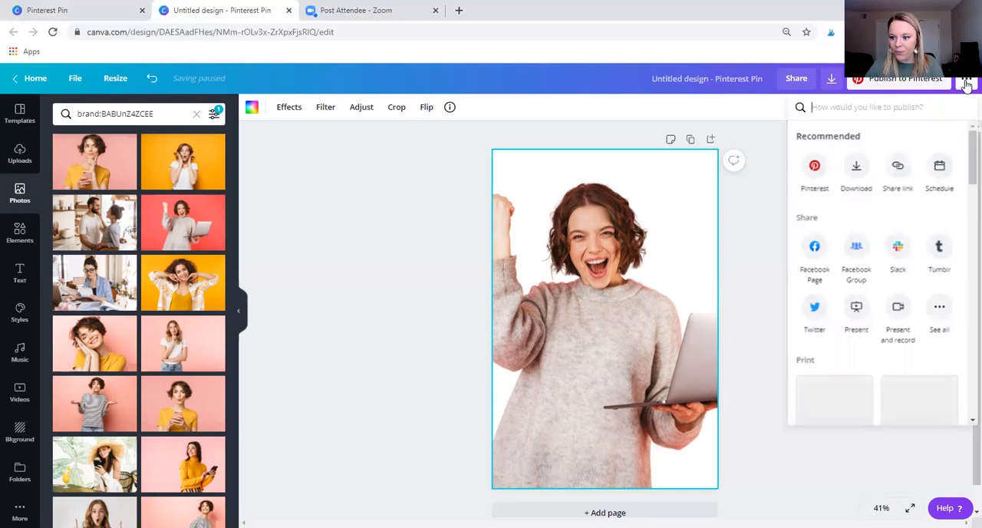
left_click(754, 178)
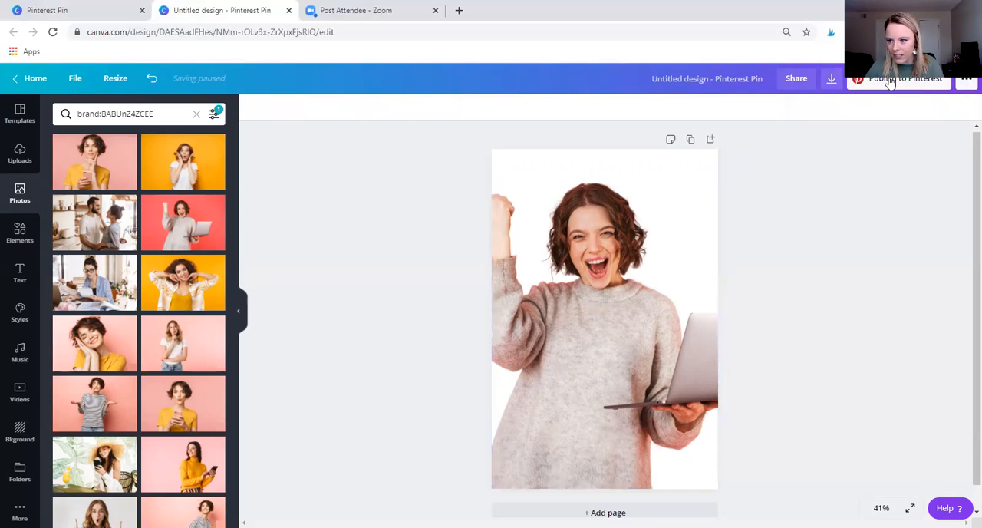
left_click(965, 82)
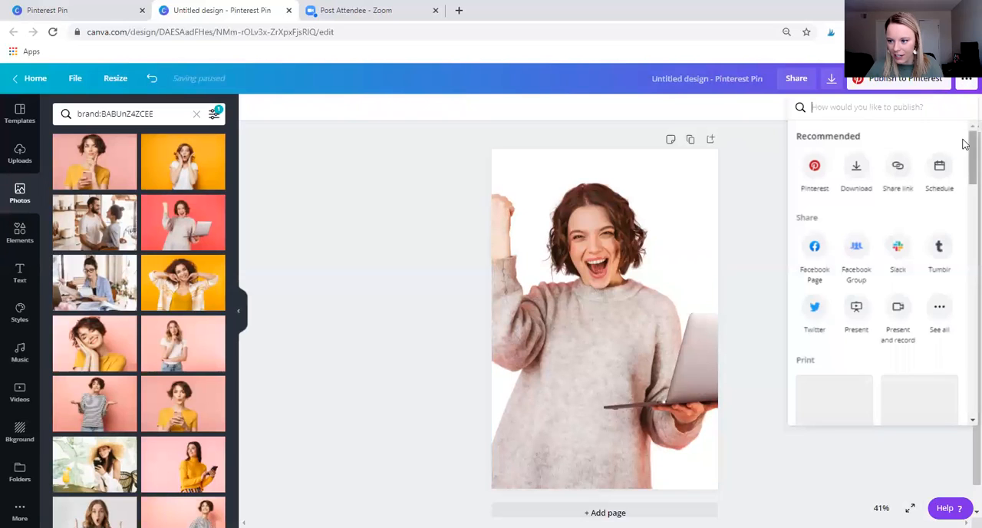
scroll(965, 153, "down", 5)
left_click_drag(965, 243, 957, 108)
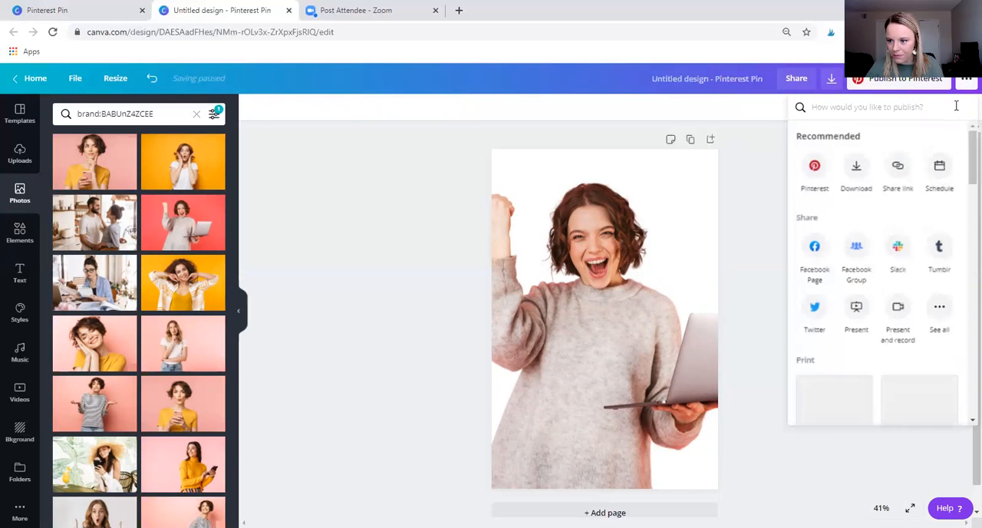
left_click(830, 78)
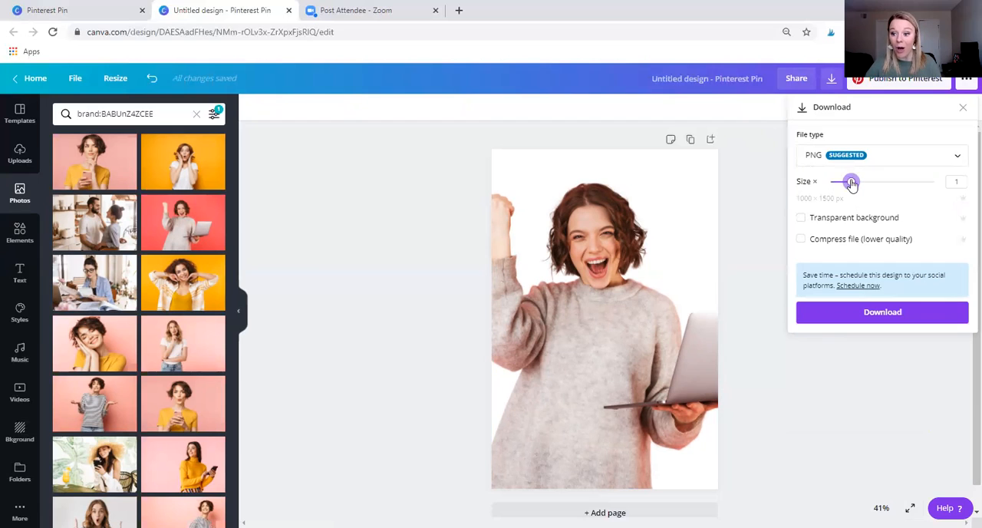
mouse_move(851, 182)
left_mouse_down()
mouse_move(893, 190)
mouse_move(857, 188)
left_mouse_up()
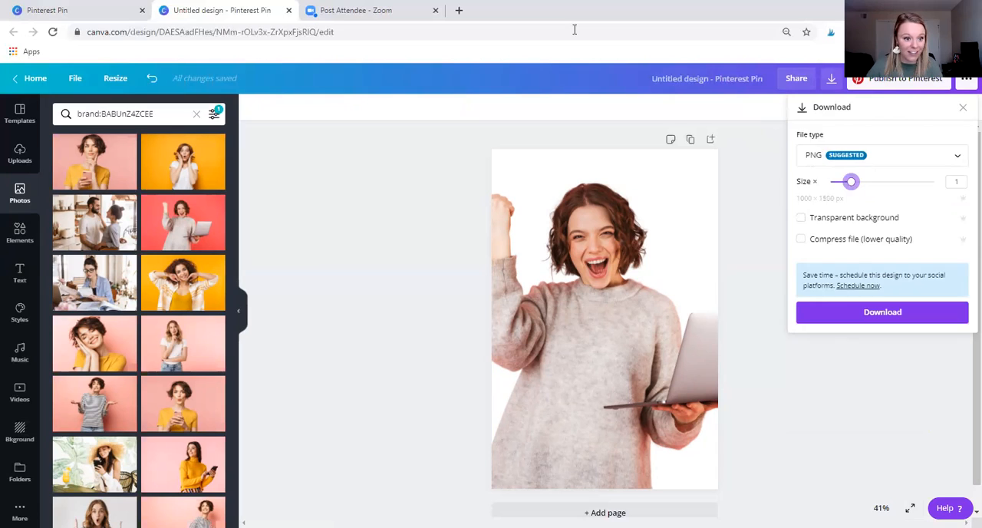
Create a resized copy of the pin in the Facebook Story format.
left_click(115, 86)
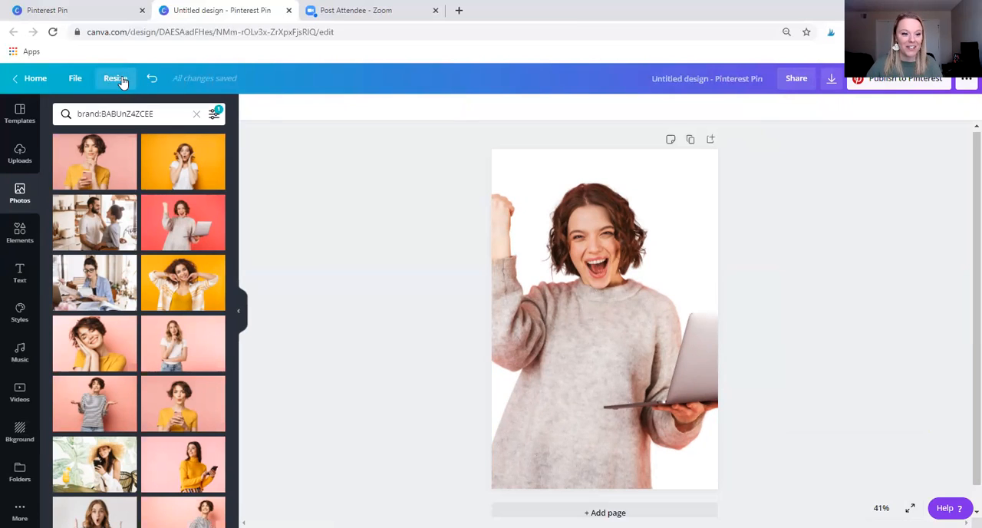
left_click(121, 82)
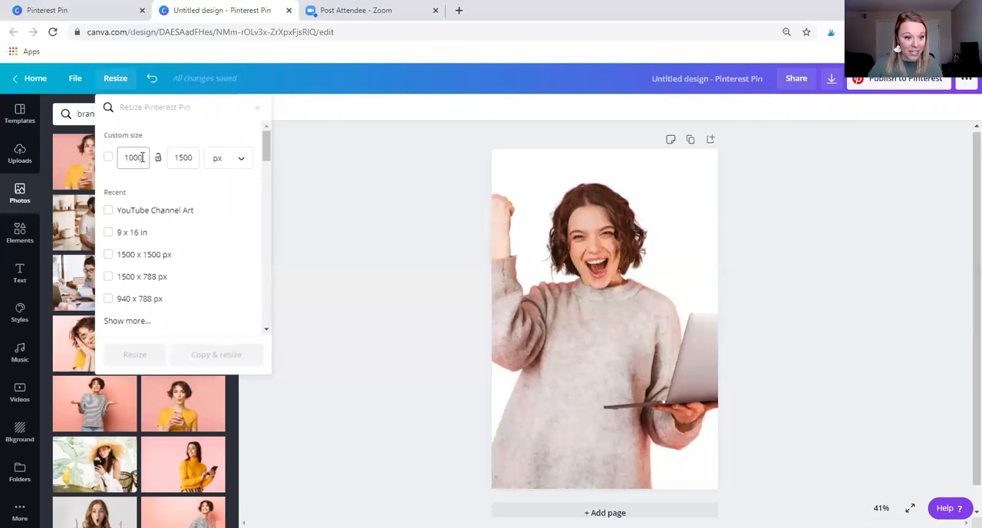
type("facebook")
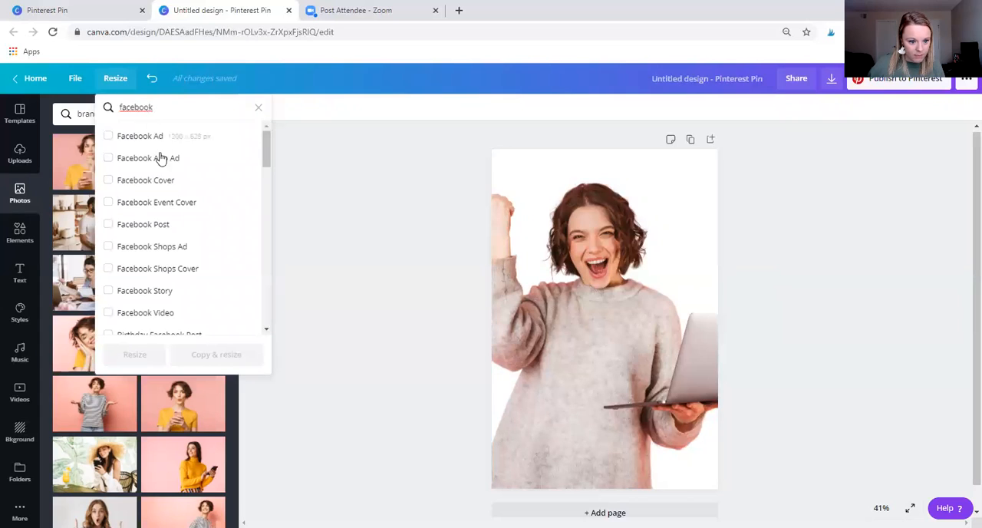
left_click(194, 295)
left_click(238, 357)
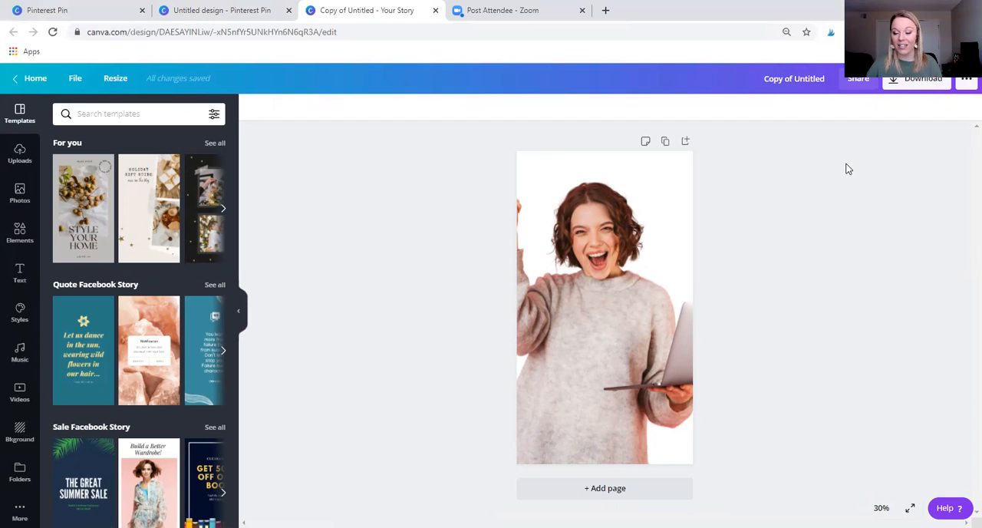
Open the download settings for the Facebook Story copy.
left_click(907, 83)
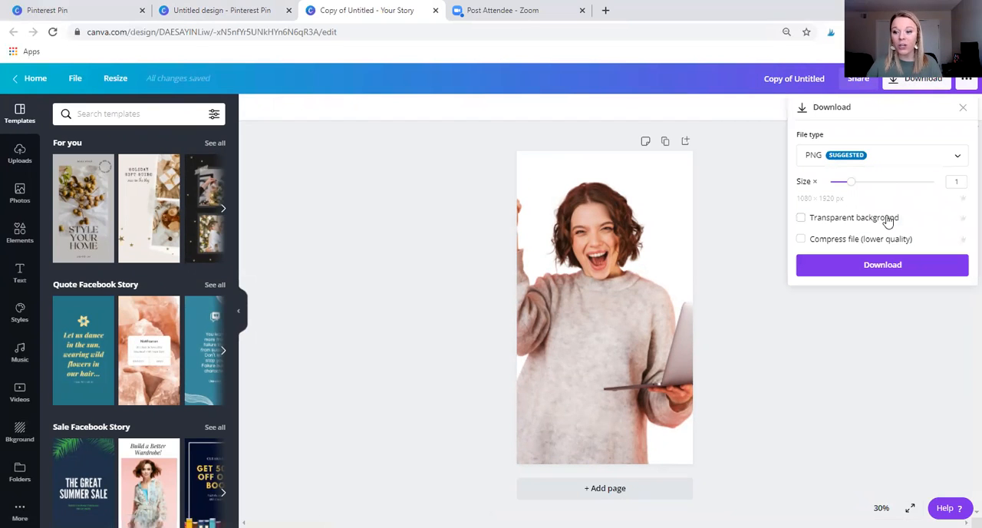